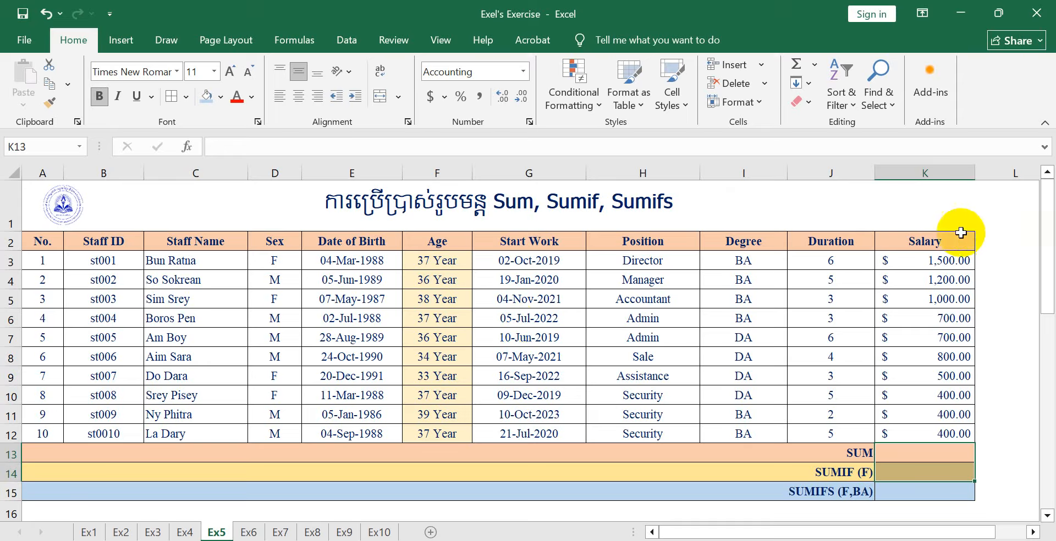
click(894, 454)
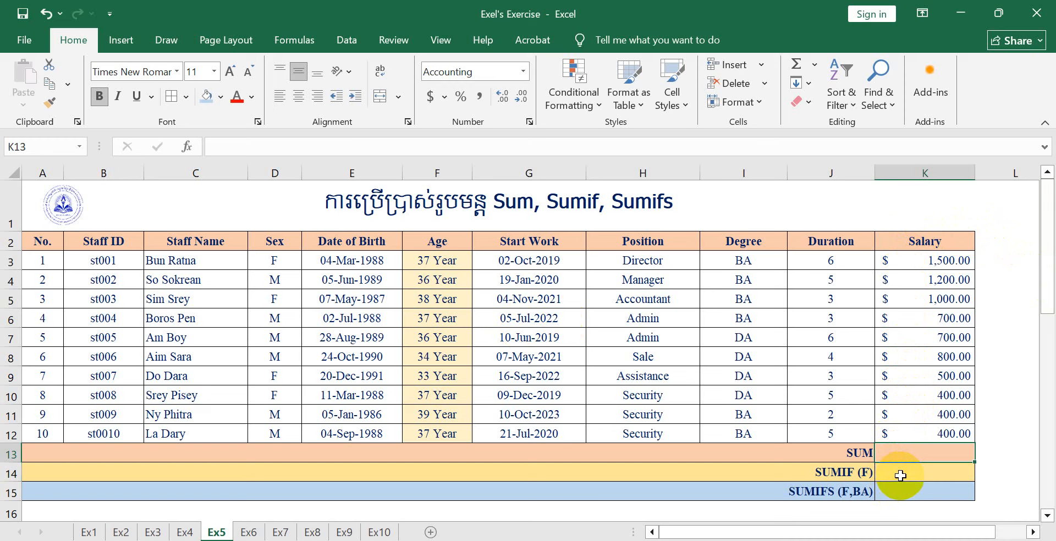
click(901, 476)
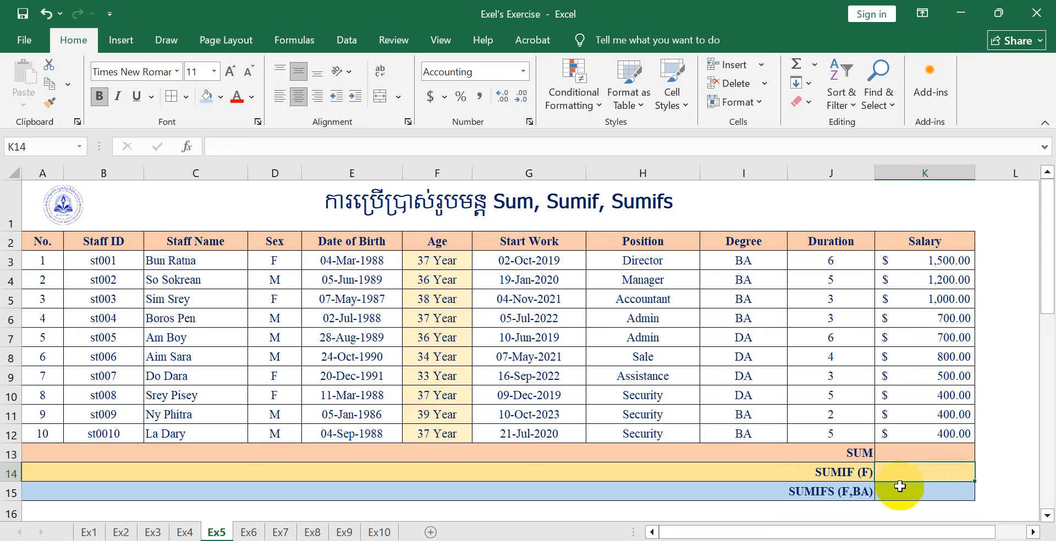
click(896, 494)
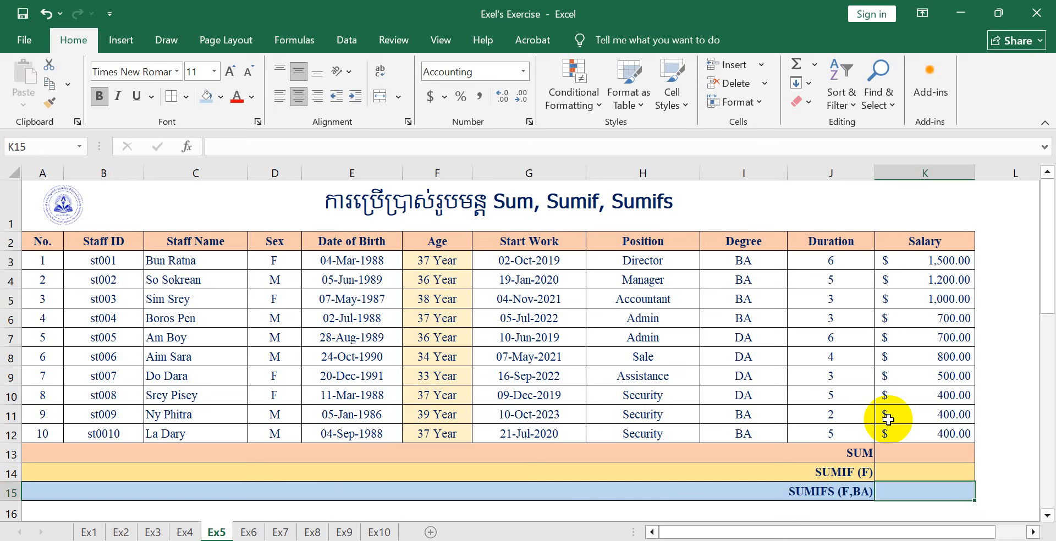
Total all salaries in K13 with a SUM formula over K3:K12
click(897, 448)
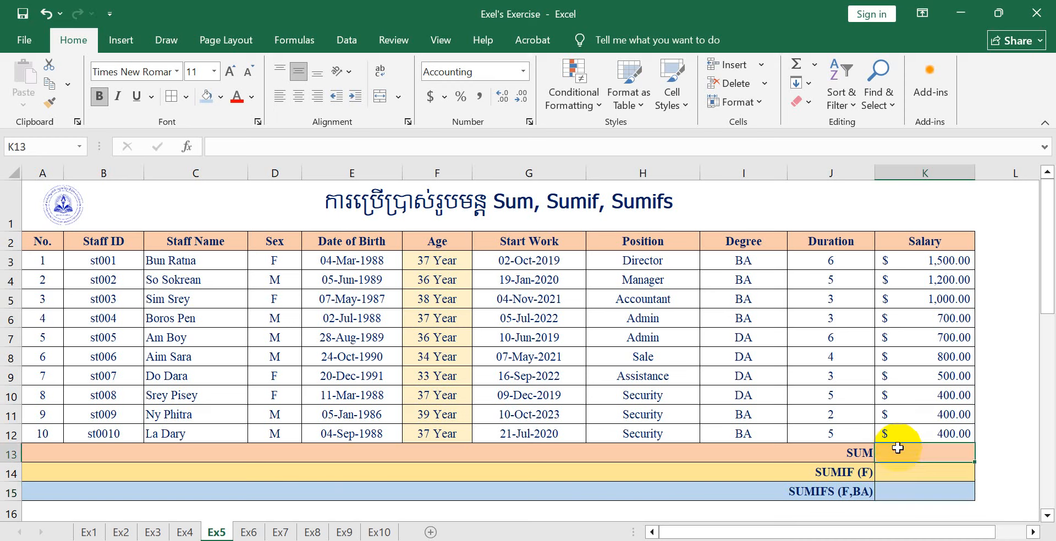
text(=)
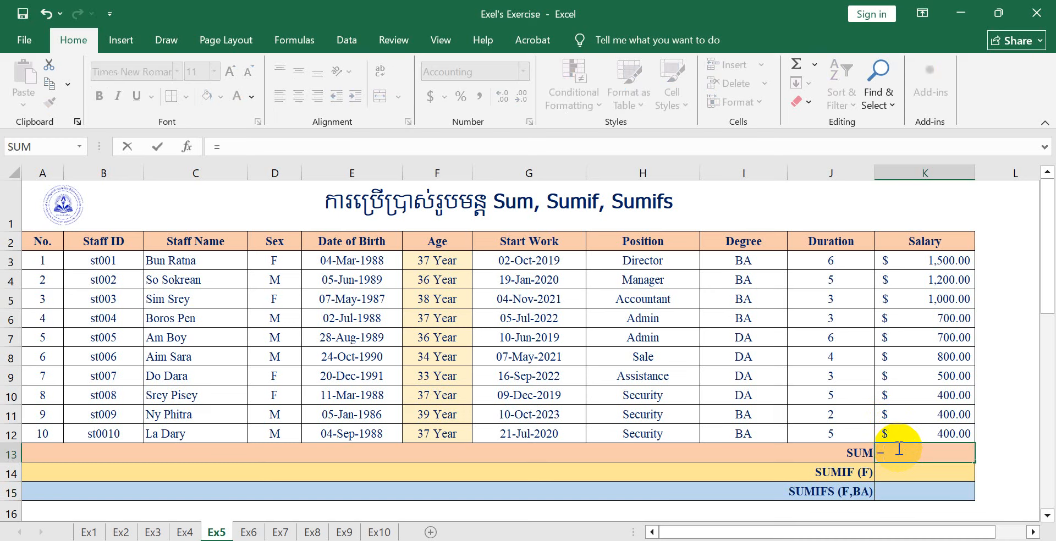
text(Sum)
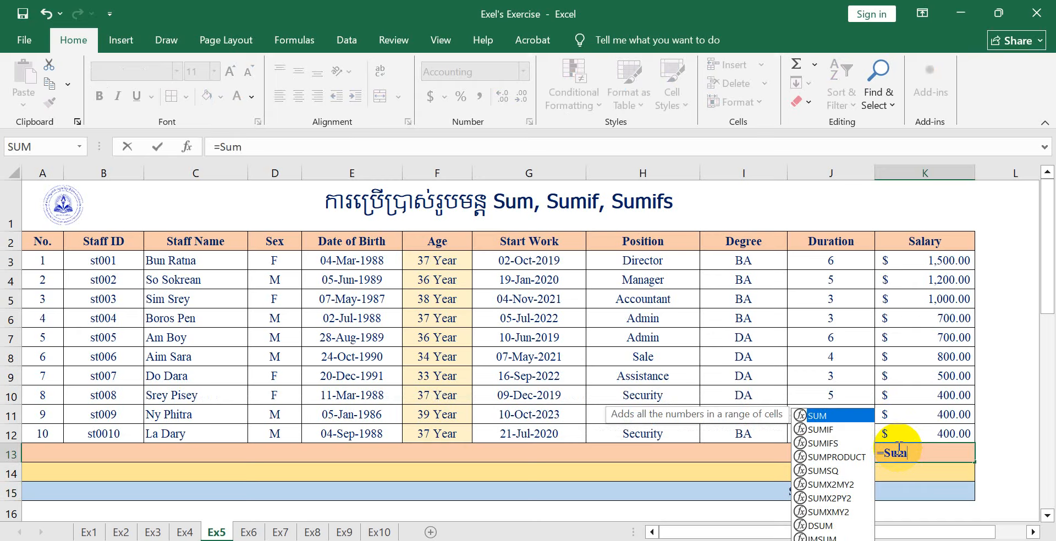
key(Tab)
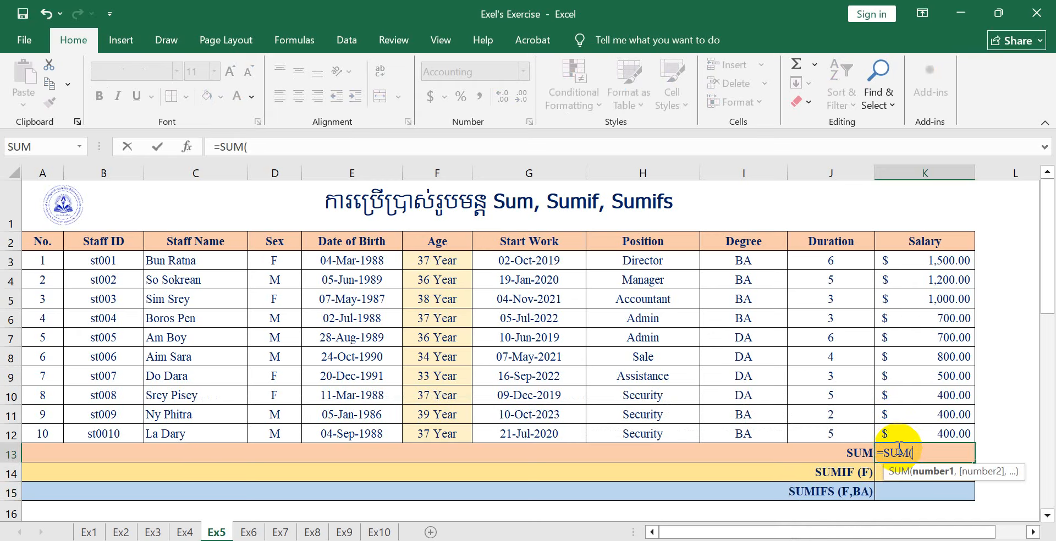
click(936, 262)
drag(936, 262, 919, 427)
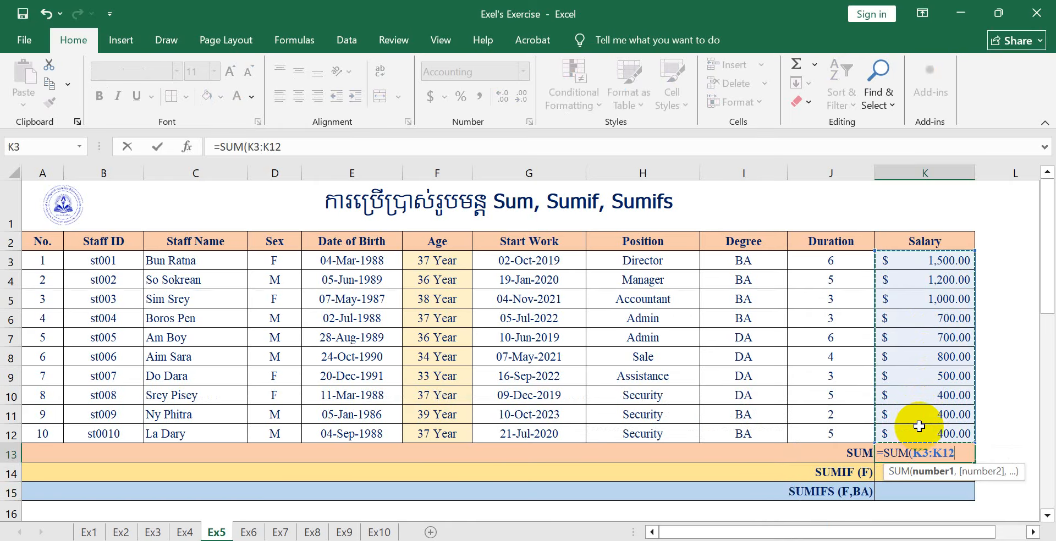
key(Return)
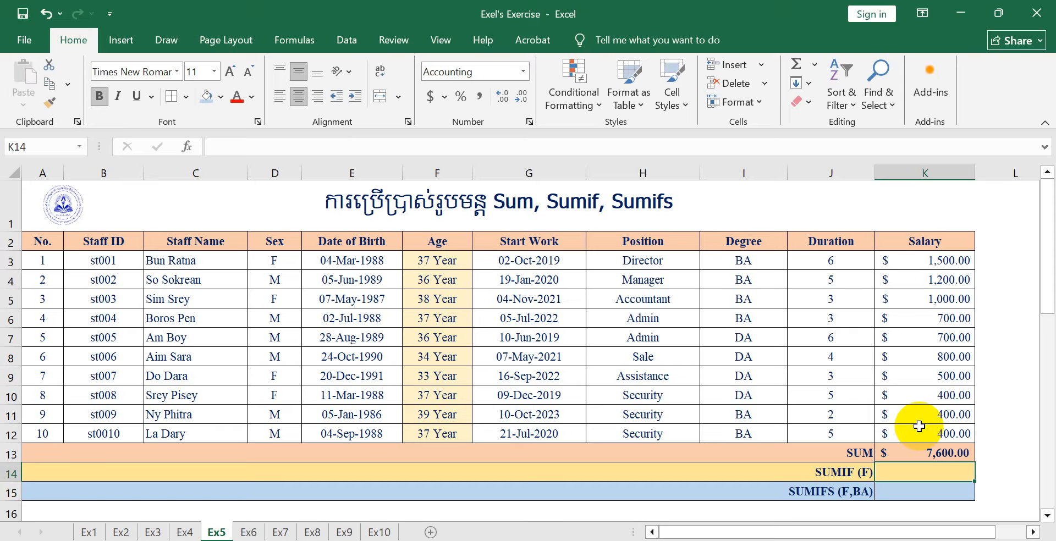
Enter =SUMIF(D3:D12,"F",K3:K12) in K14 to total the salaries of female staff
text(=Sumif)
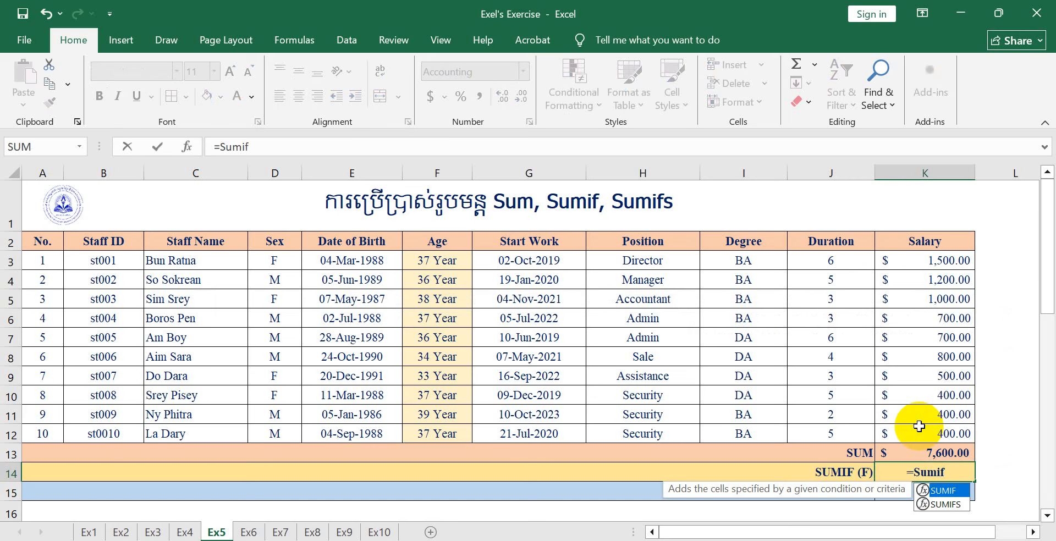
key(Tab)
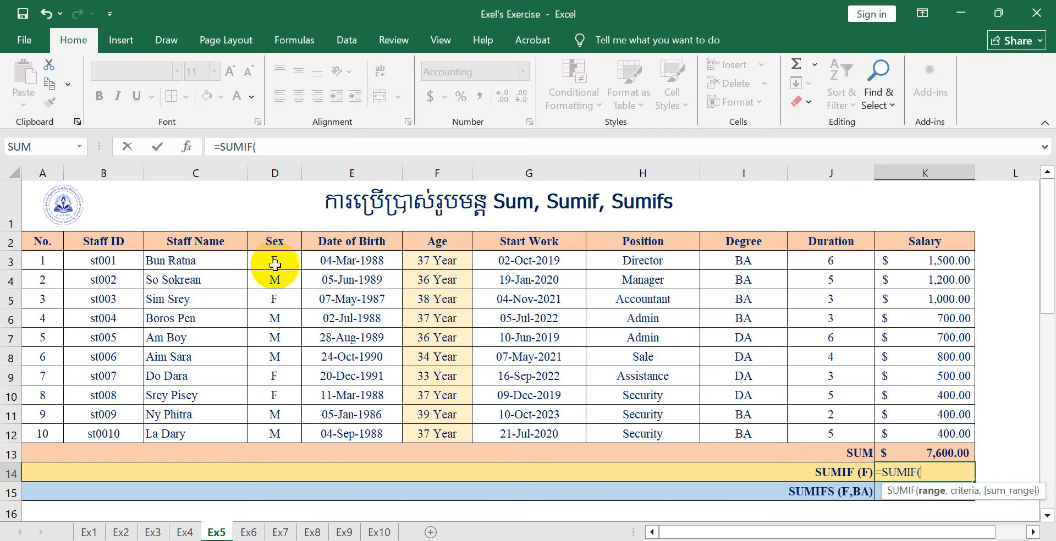
drag(275, 265, 263, 425)
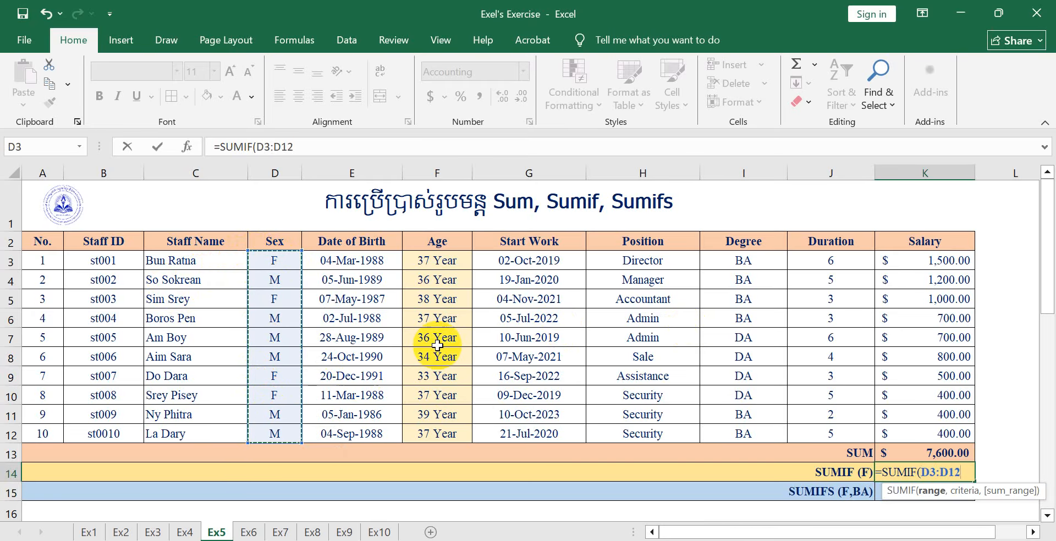
text(,)
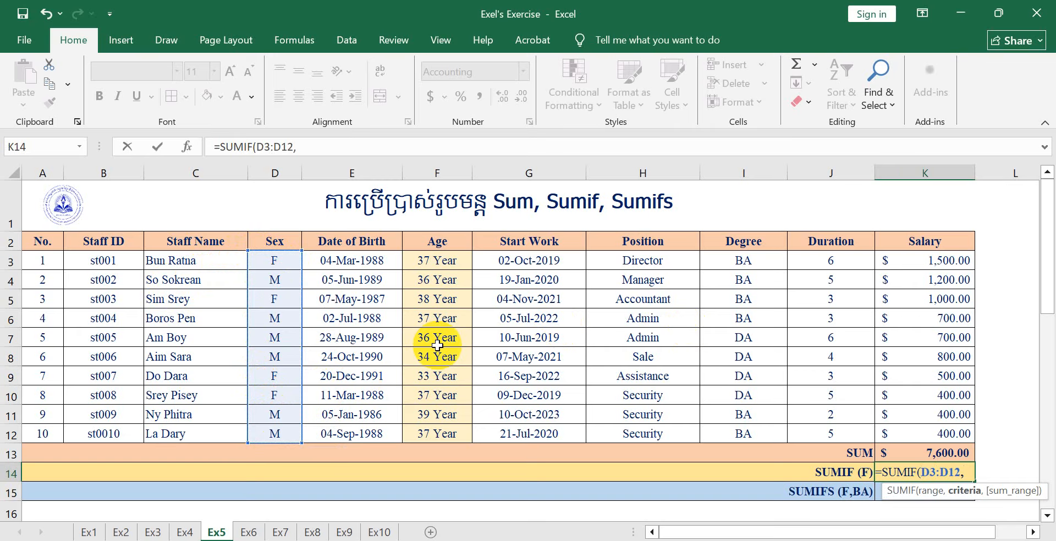
text("F)
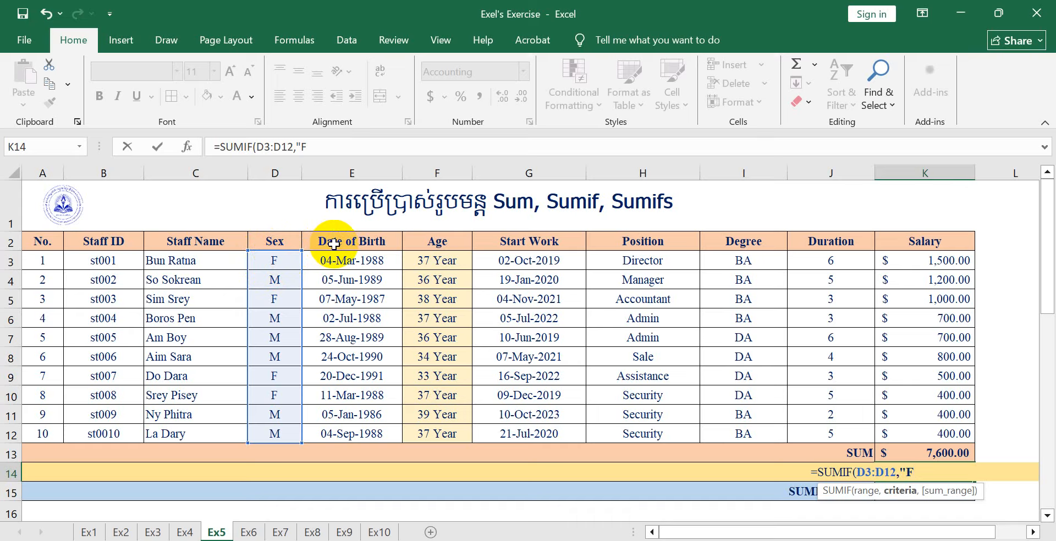
text(",)
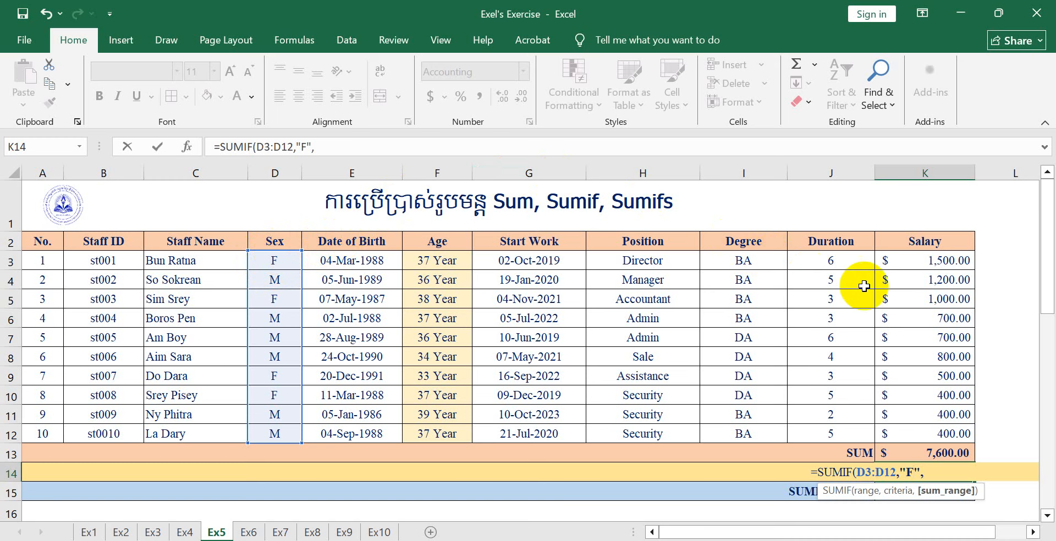
drag(920, 265, 930, 433)
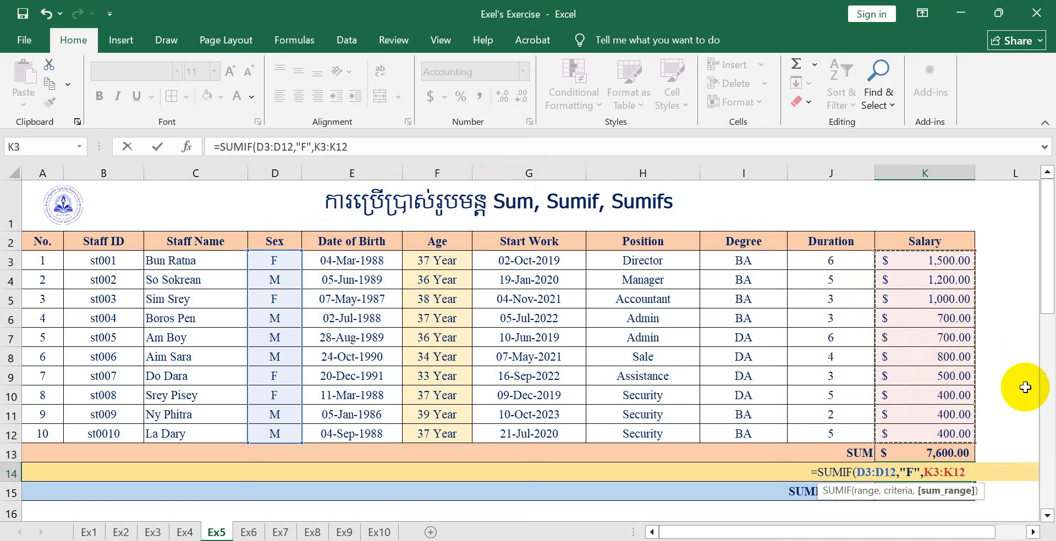
text())
key(Return)
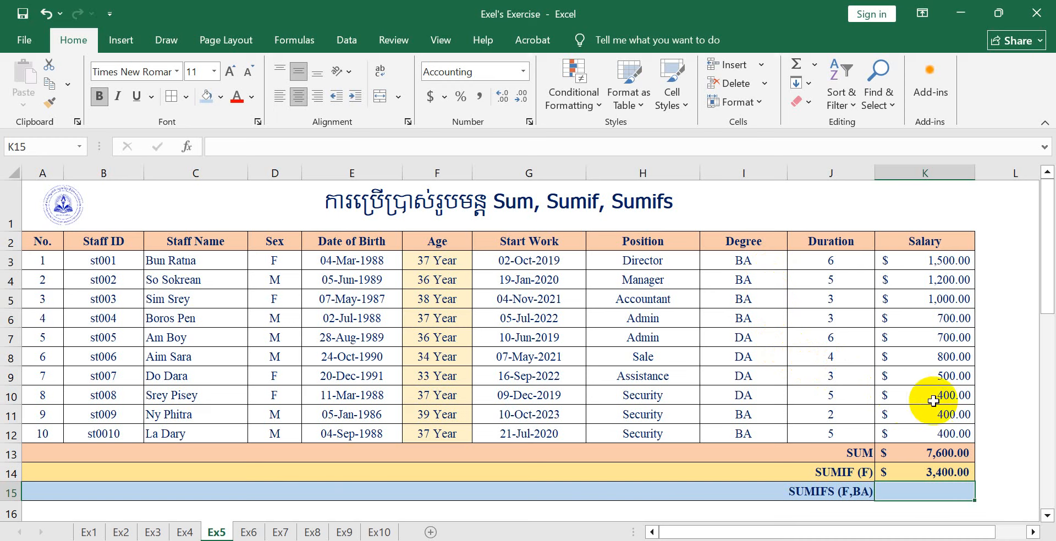
Begin a SUMIFS formula in K15 with sum range K3:K12 and the first condition "F" on the Sex range D3:D12
text(=S)
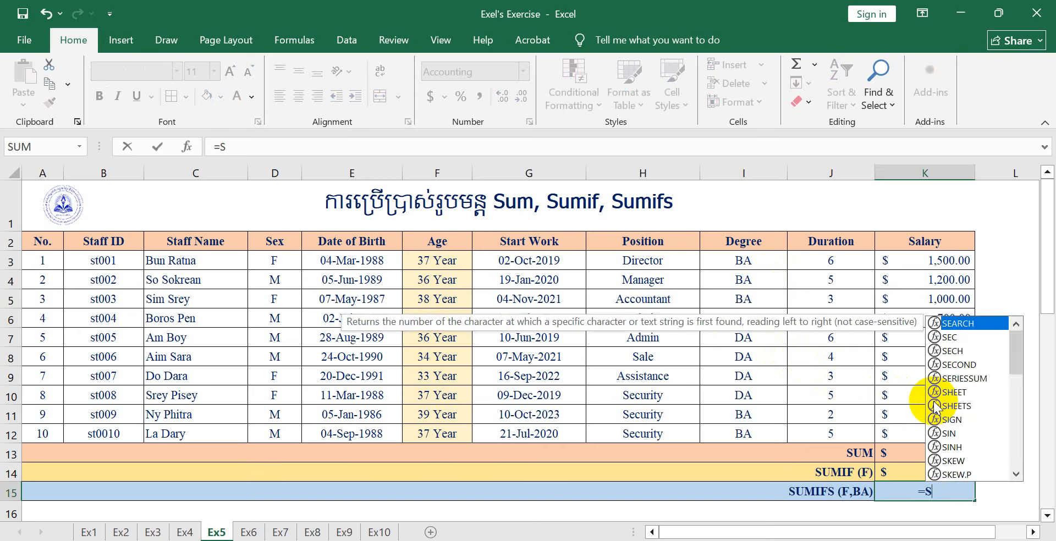
text(umifs)
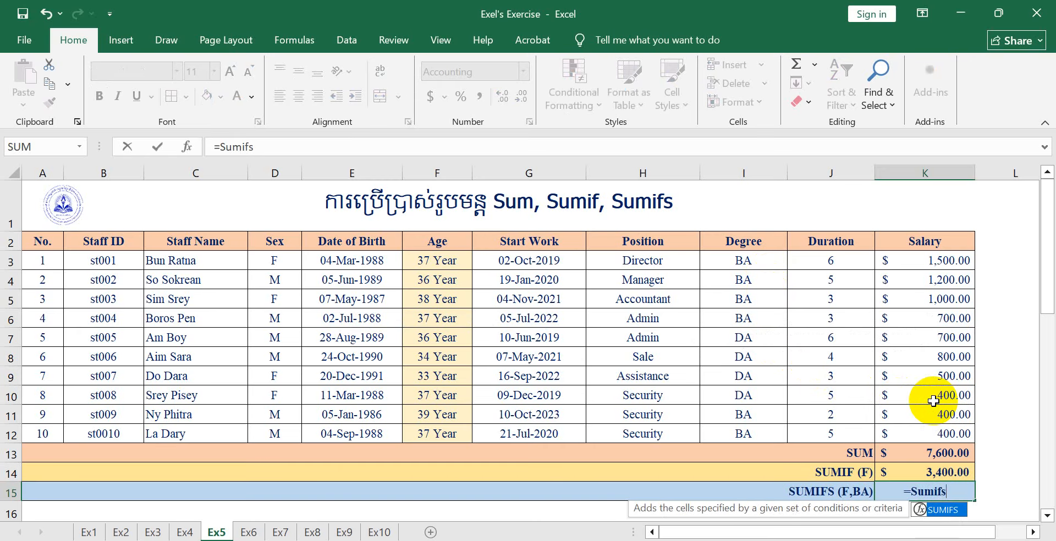
text(()
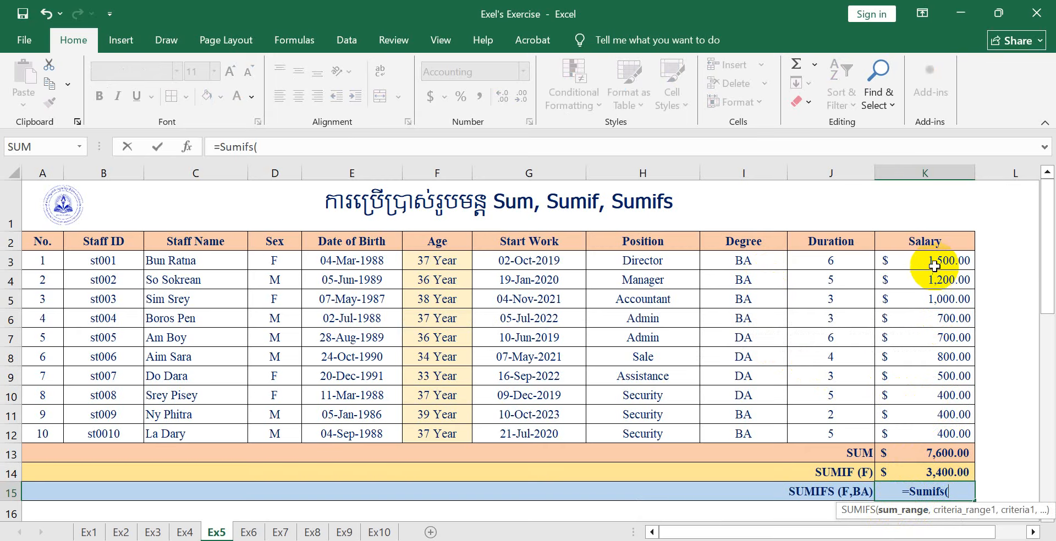
drag(934, 266, 920, 438)
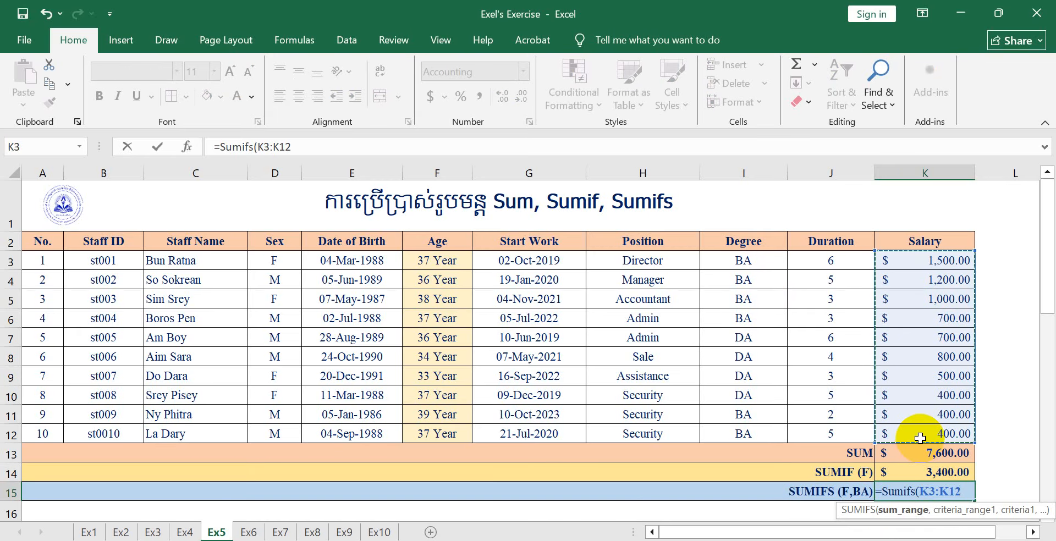
text(,)
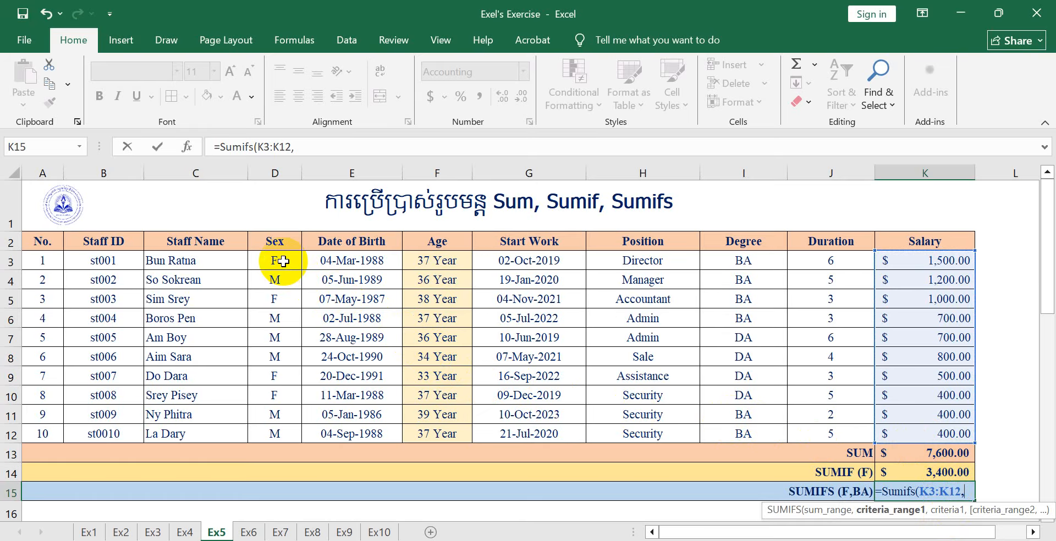
drag(283, 262, 268, 428)
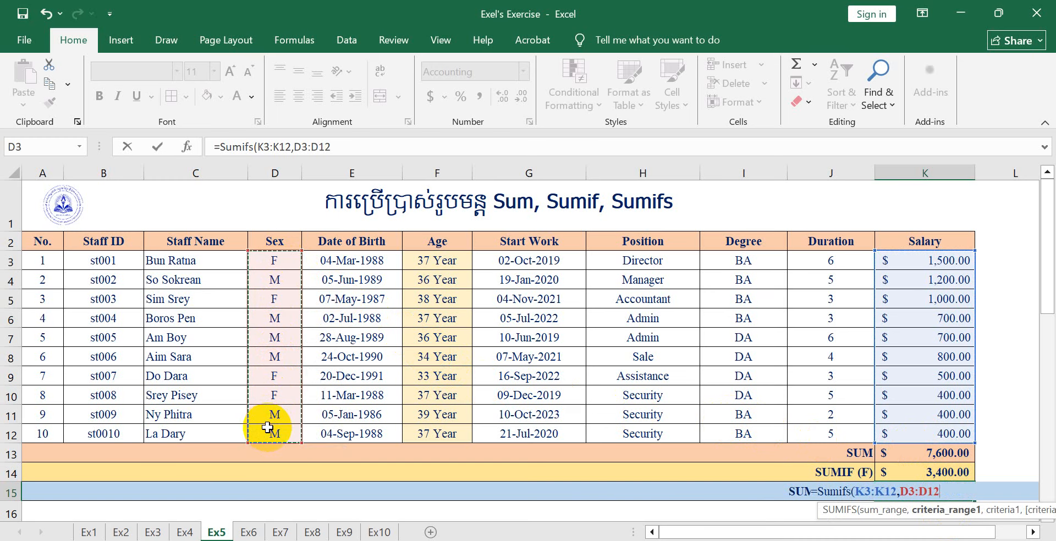
text(,)
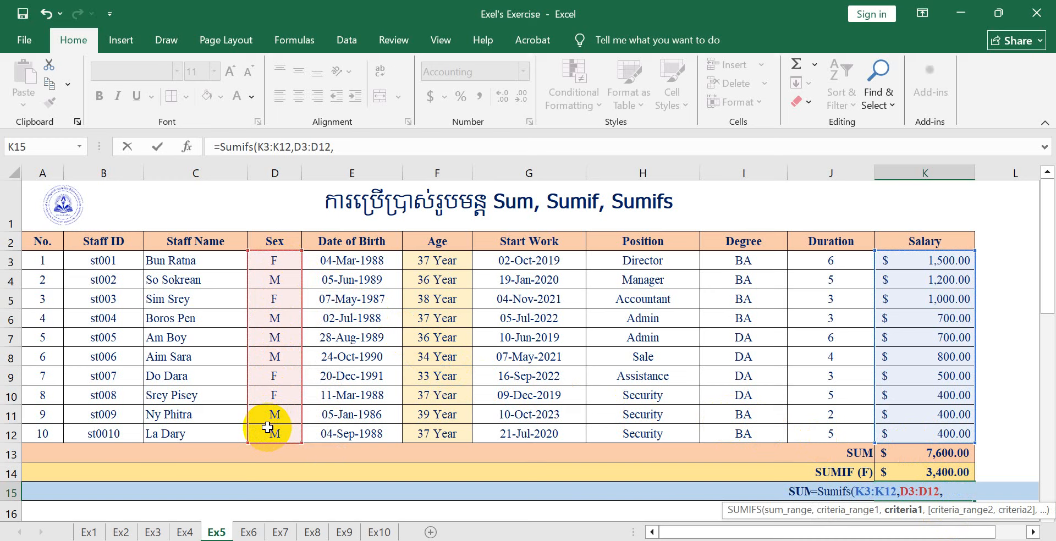
text("F",)
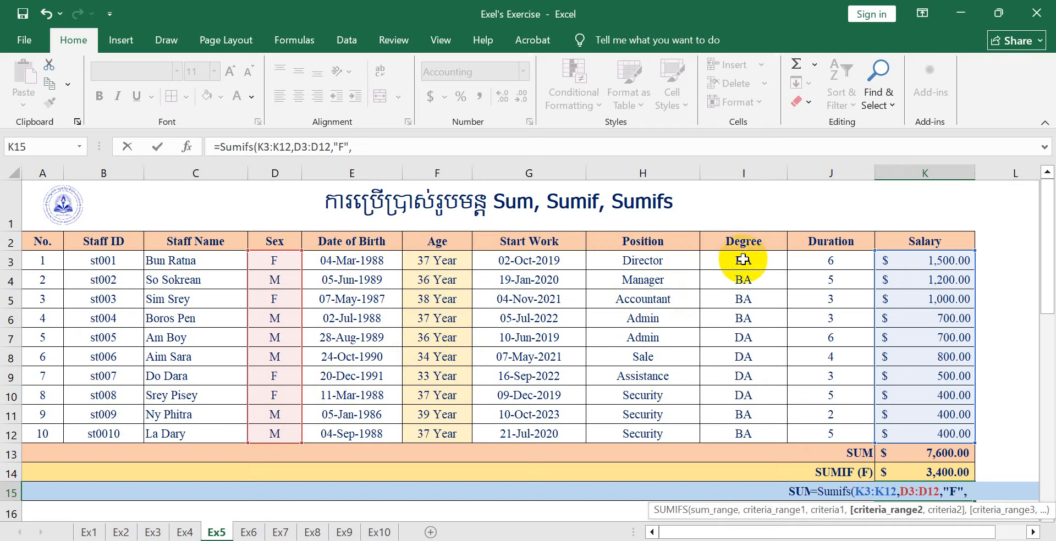
Add the second condition "BA" on the Degree range I3:I12 and complete the SUMIFS formula in K15
drag(743, 259, 738, 429)
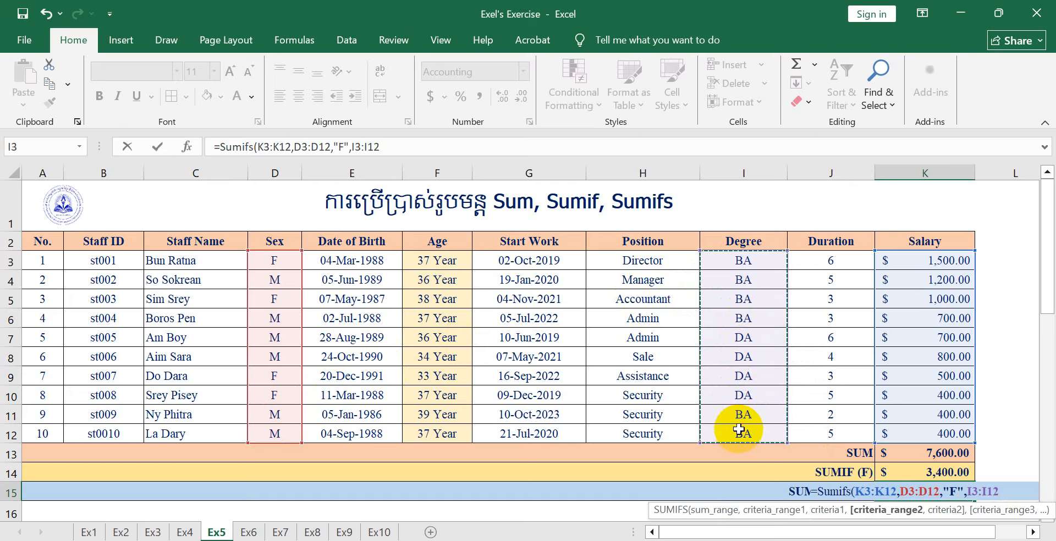
text(,)
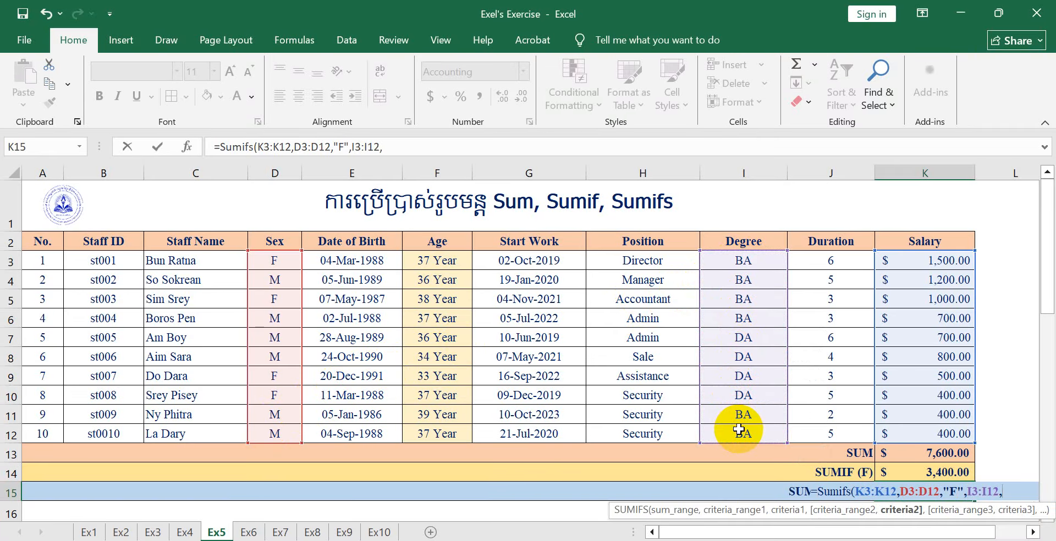
text("BA"))
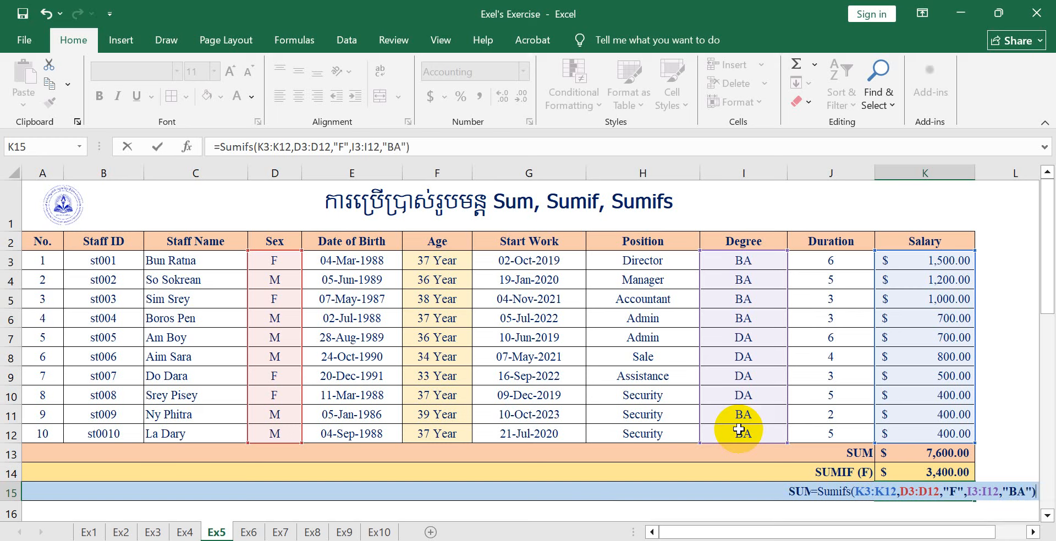
key(Return)
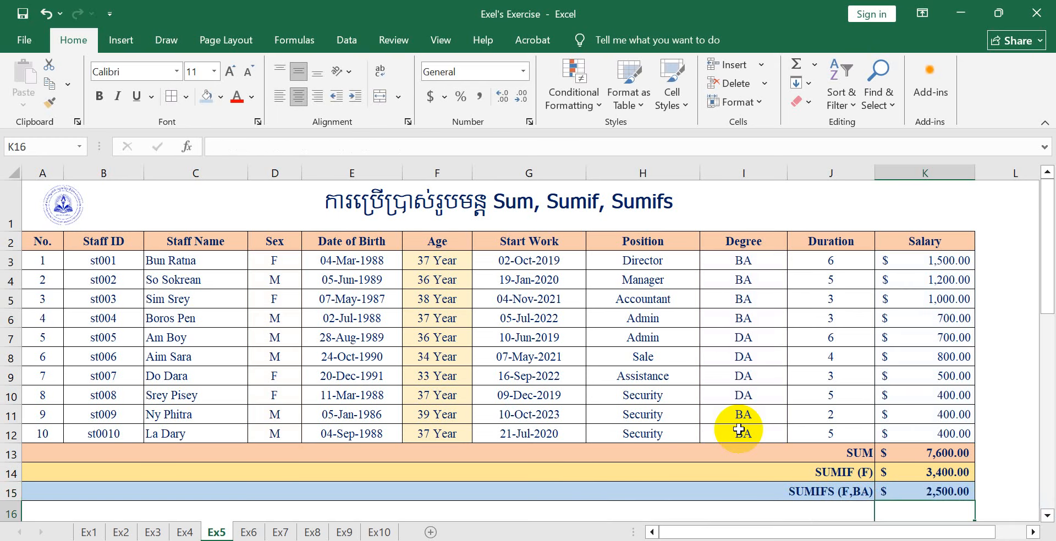
Check the SUMIFS result in K15 against the Sex, Degree and Salary cells of the rows matching F and BA
click(911, 496)
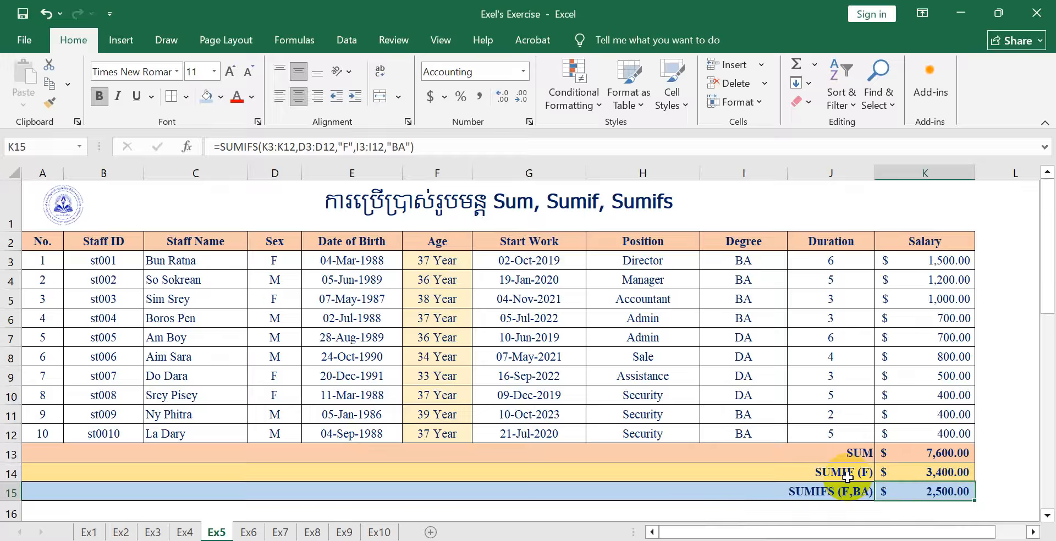
click(268, 262)
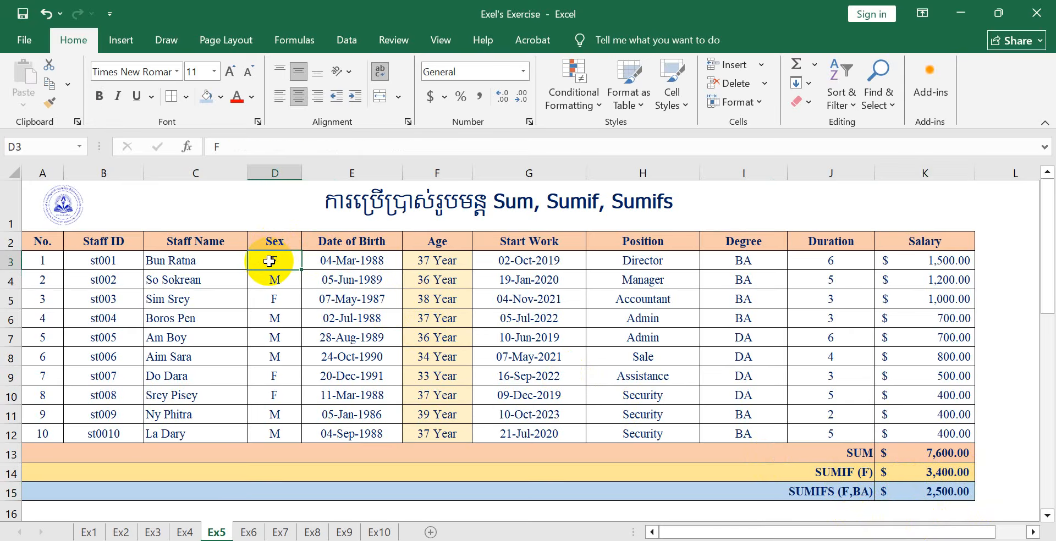
ctrl+click(275, 301)
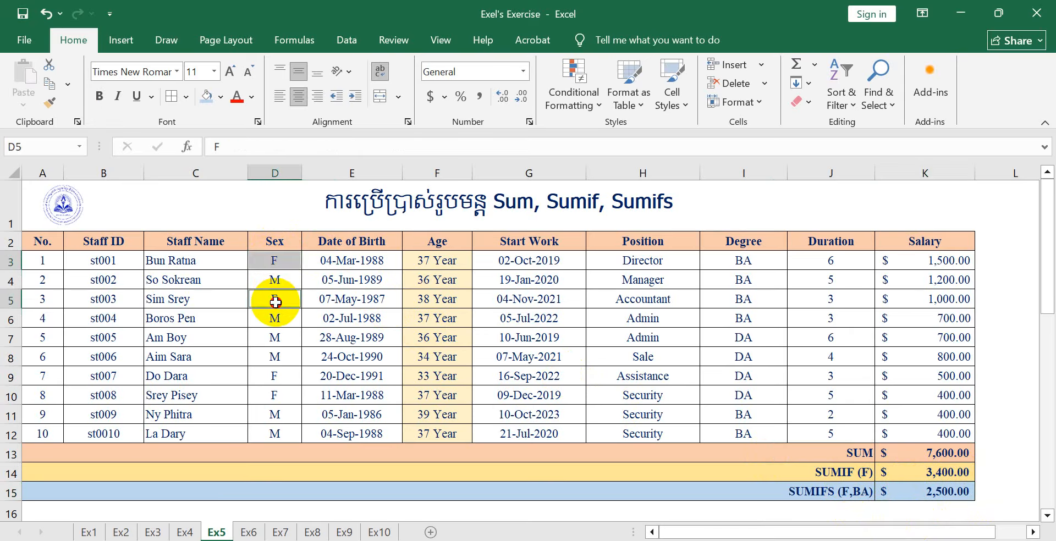
ctrl+click(275, 377)
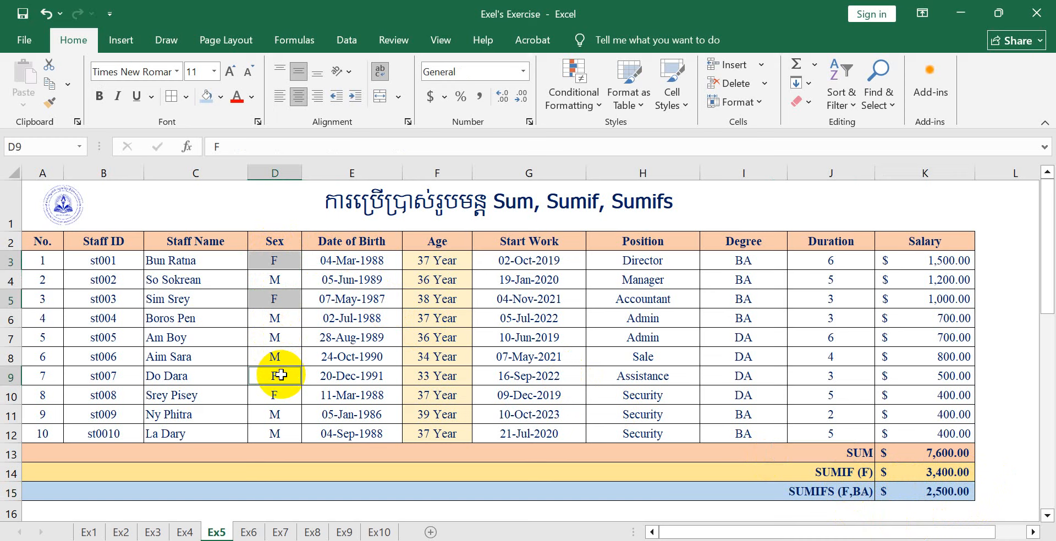
ctrl+click(281, 397)
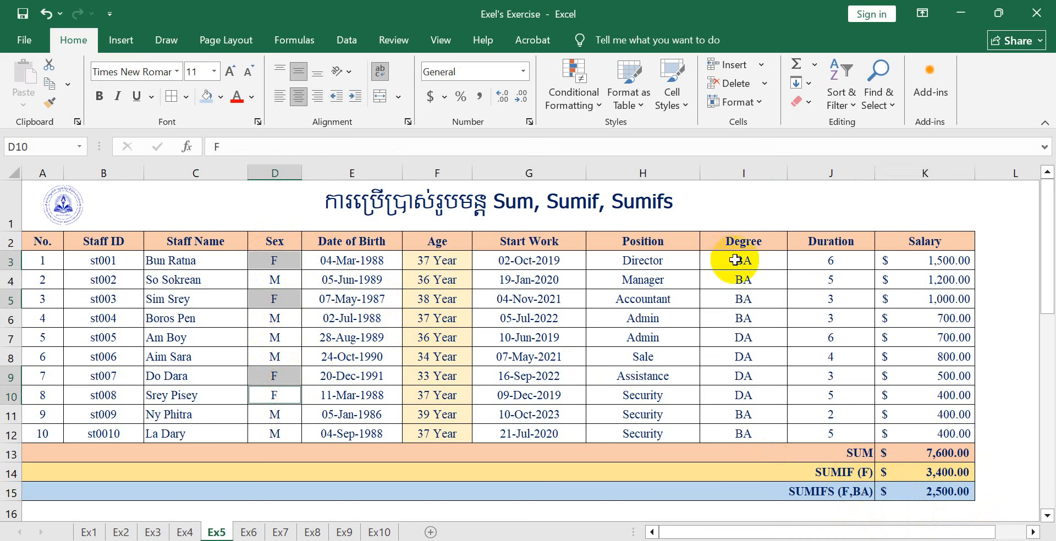
ctrl+click(755, 262)
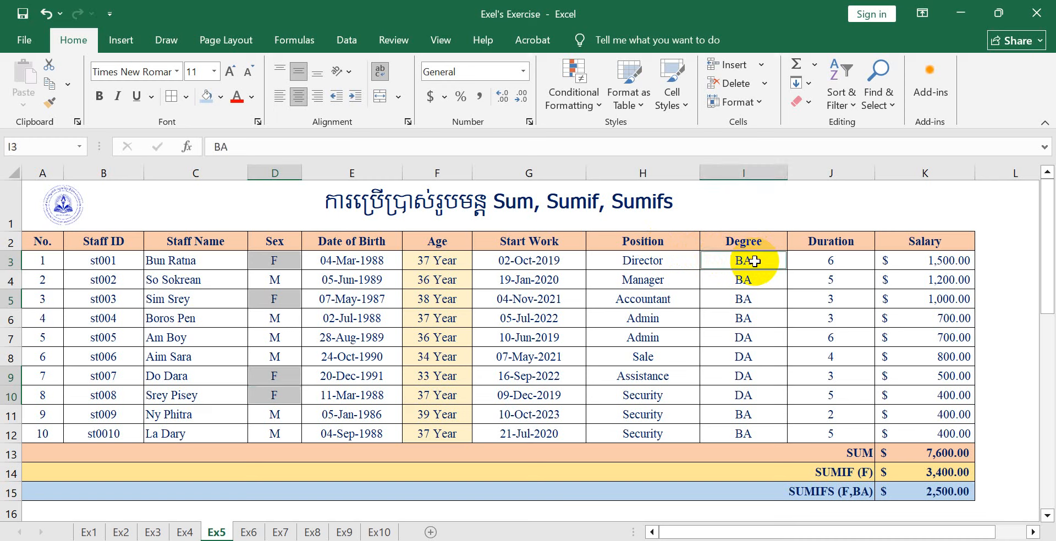
ctrl+click(746, 302)
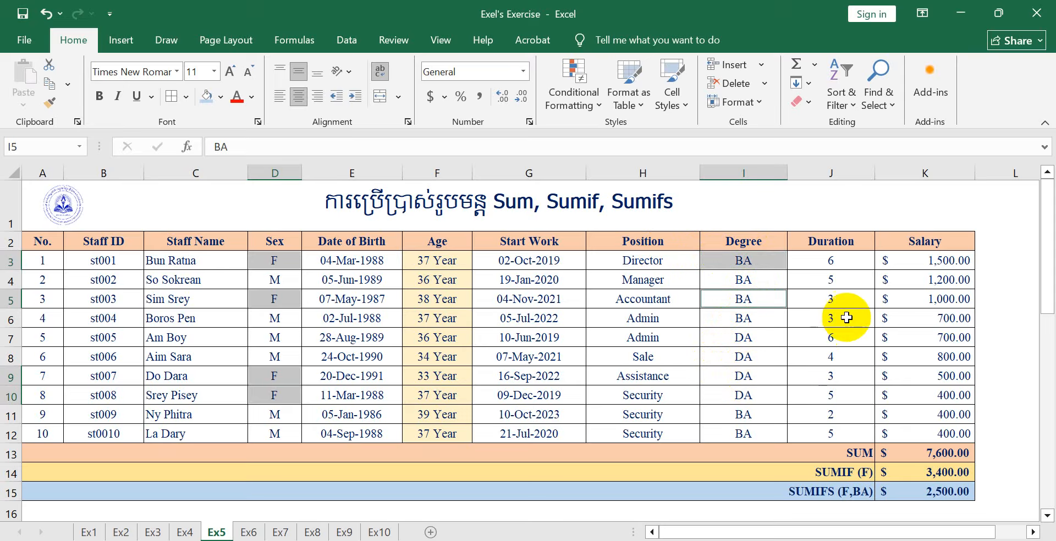
ctrl+click(950, 260)
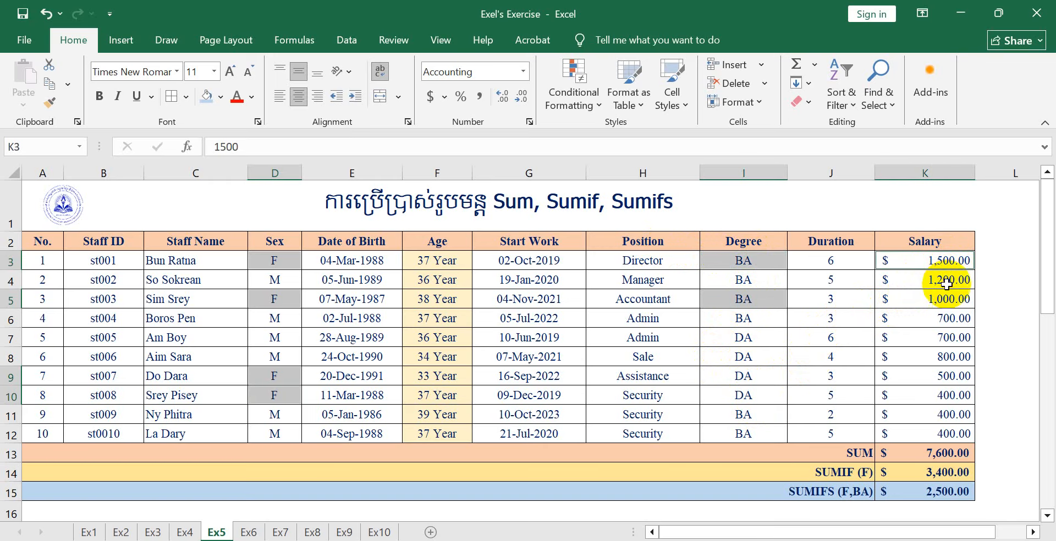
ctrl+click(942, 299)
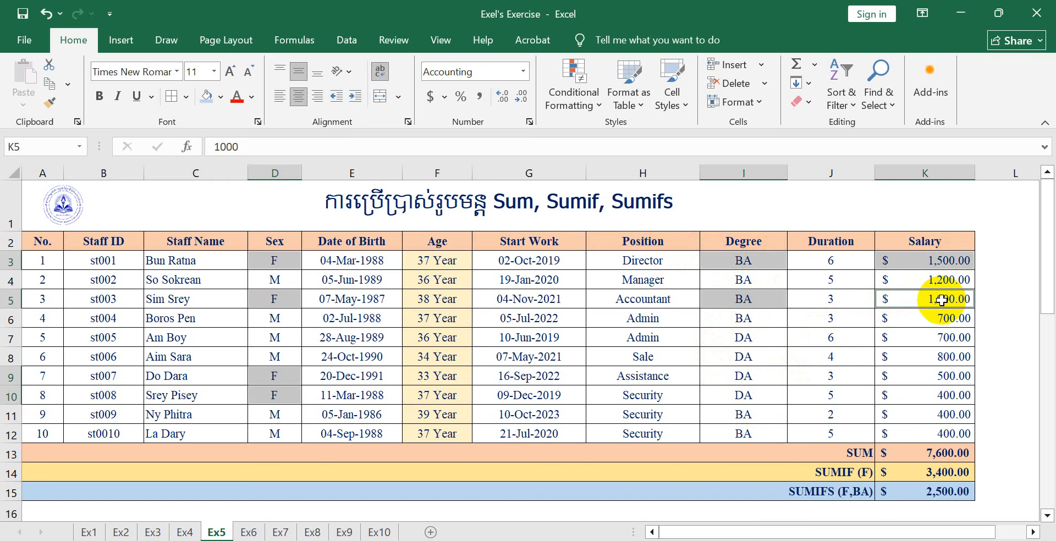
click(928, 489)
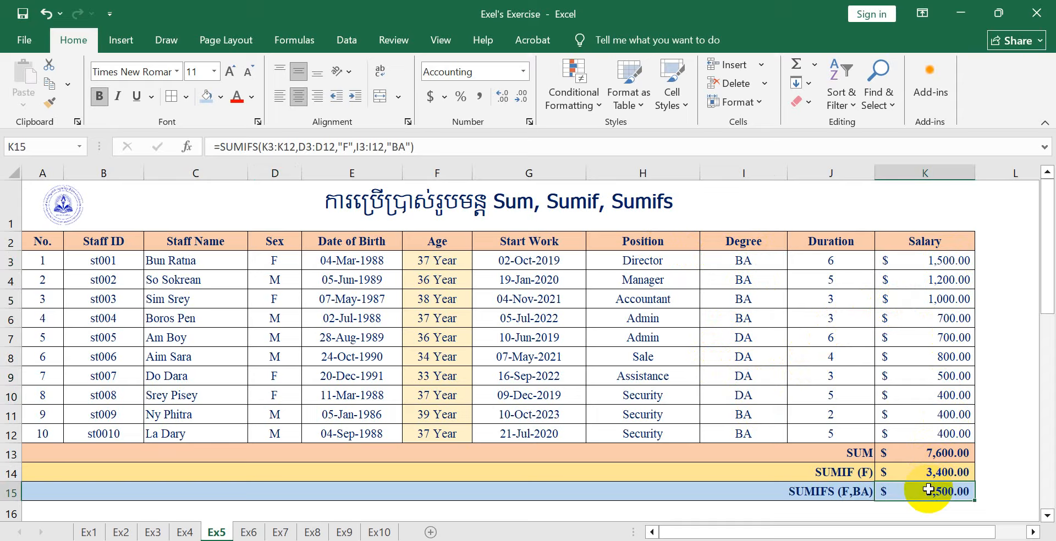